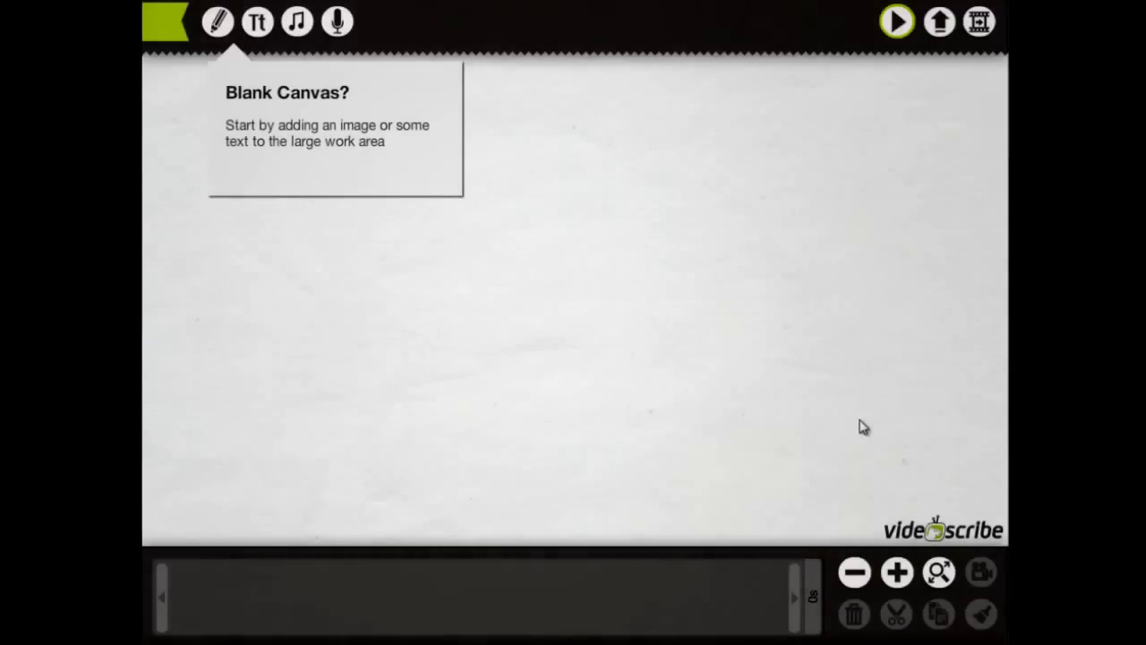
- Search the image library for "computer" and add the open laptop drawing to the canvas
click(217, 24)
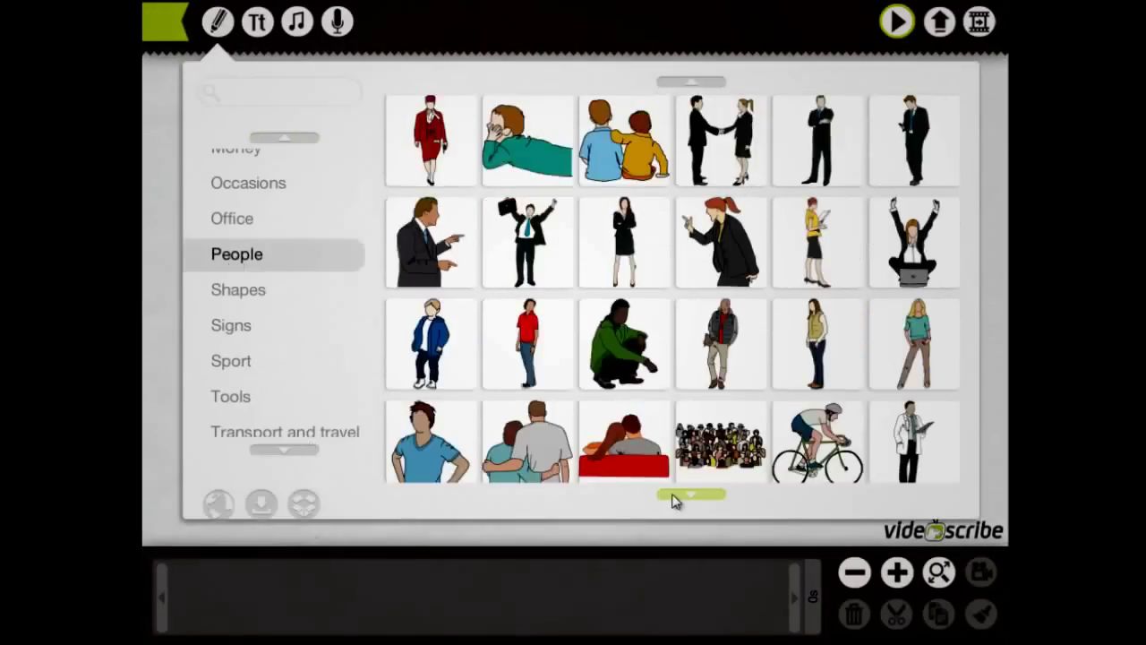
click(672, 499)
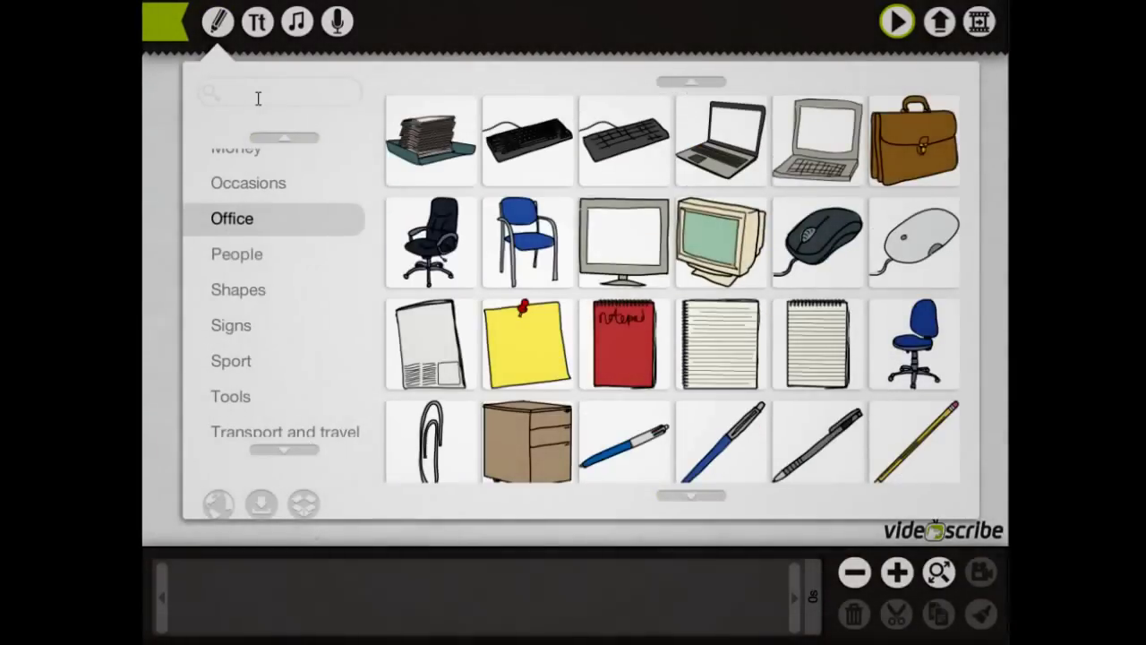
click(257, 98)
text(computer)
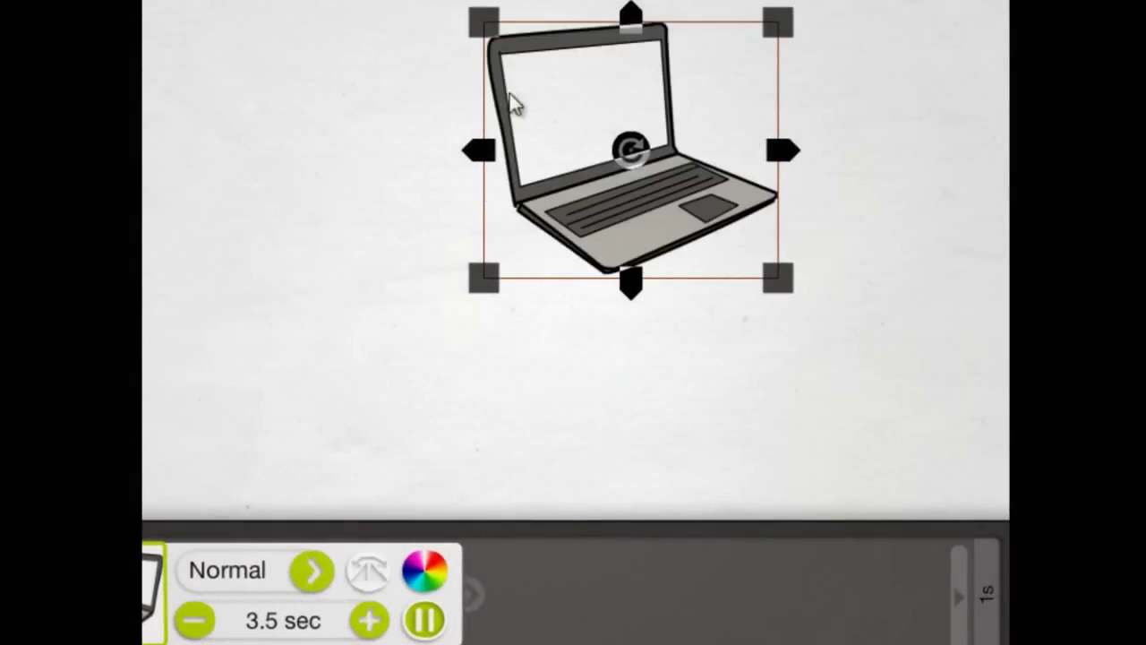
- Switch the laptop to Outline style, recolour it blue and preview its drawing animation
click(307, 577)
click(309, 577)
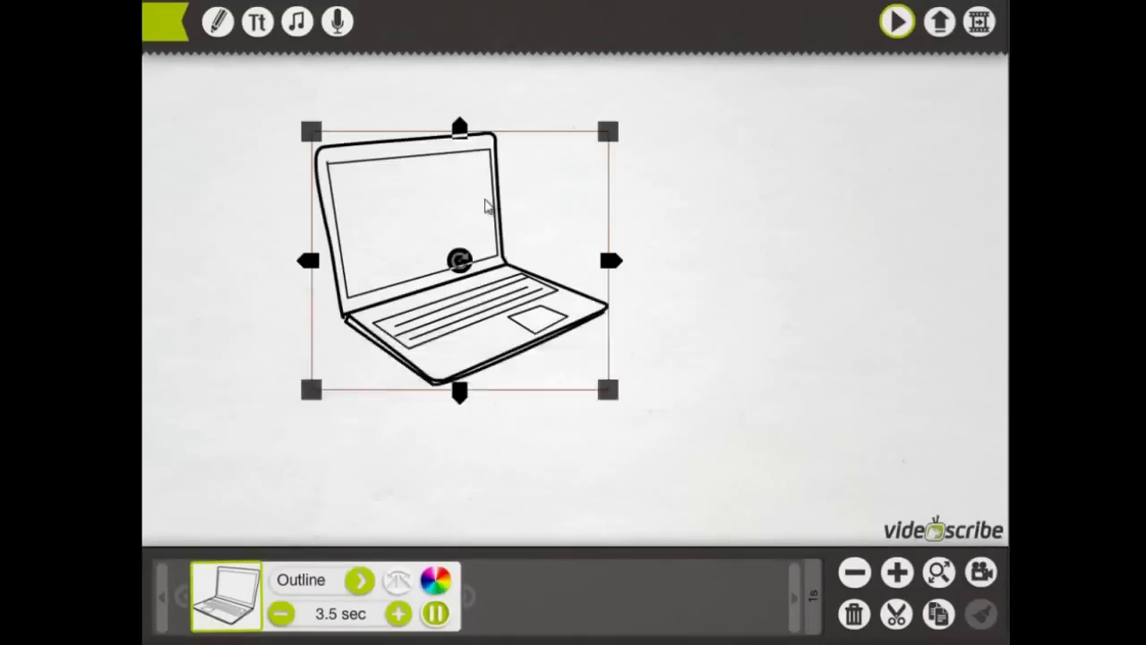
click(424, 570)
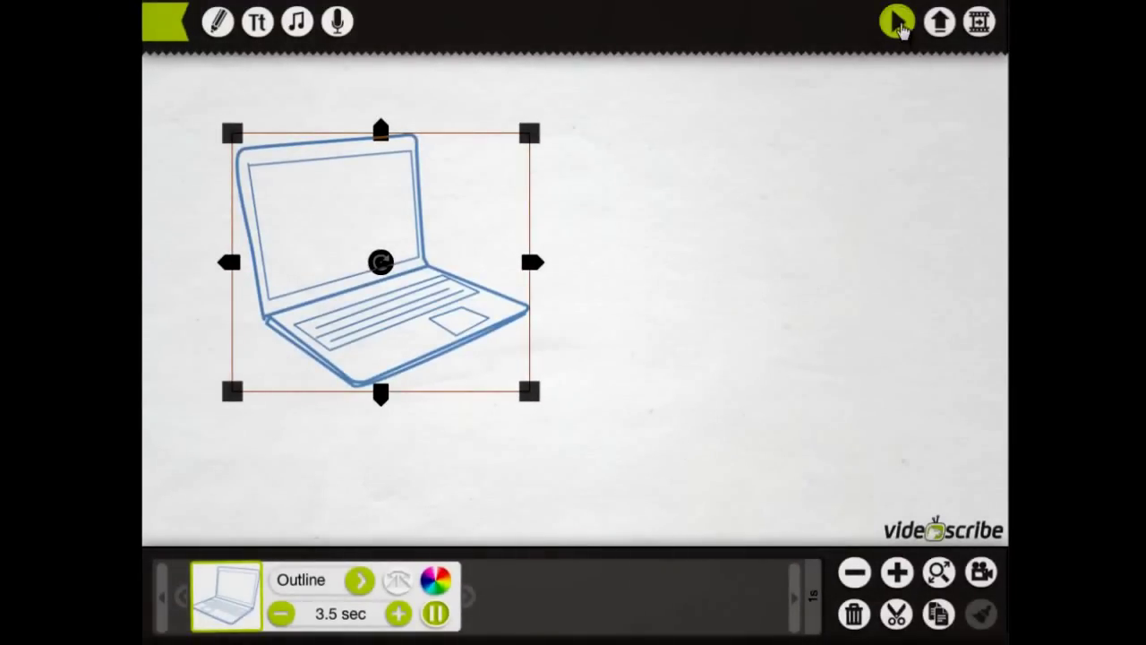
click(898, 22)
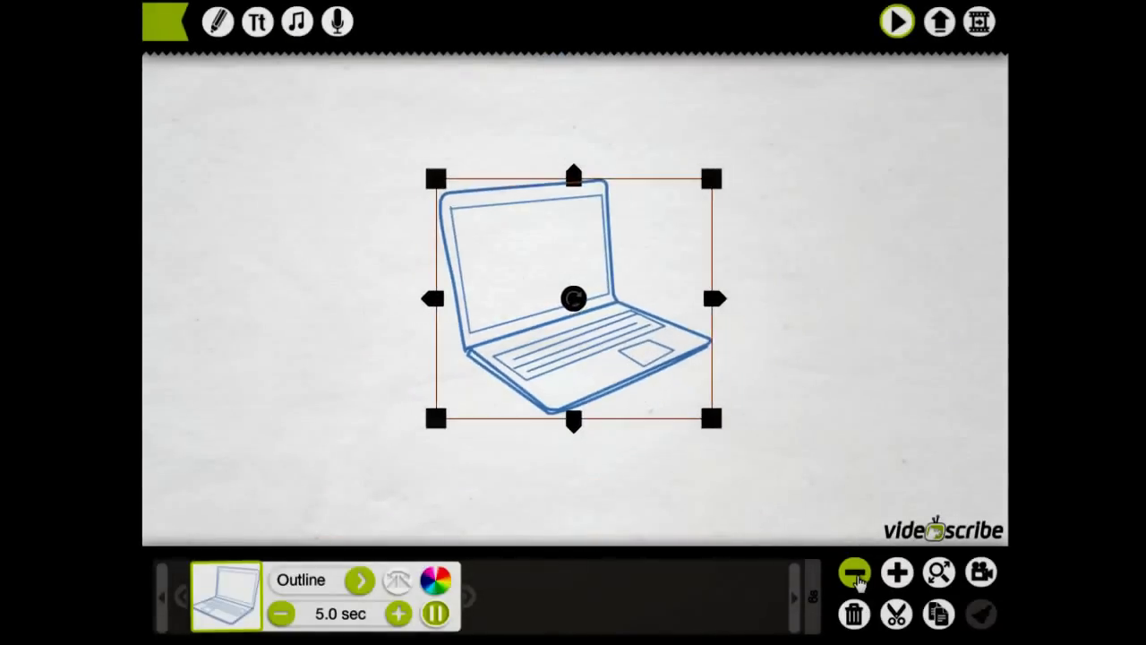
click(762, 313)
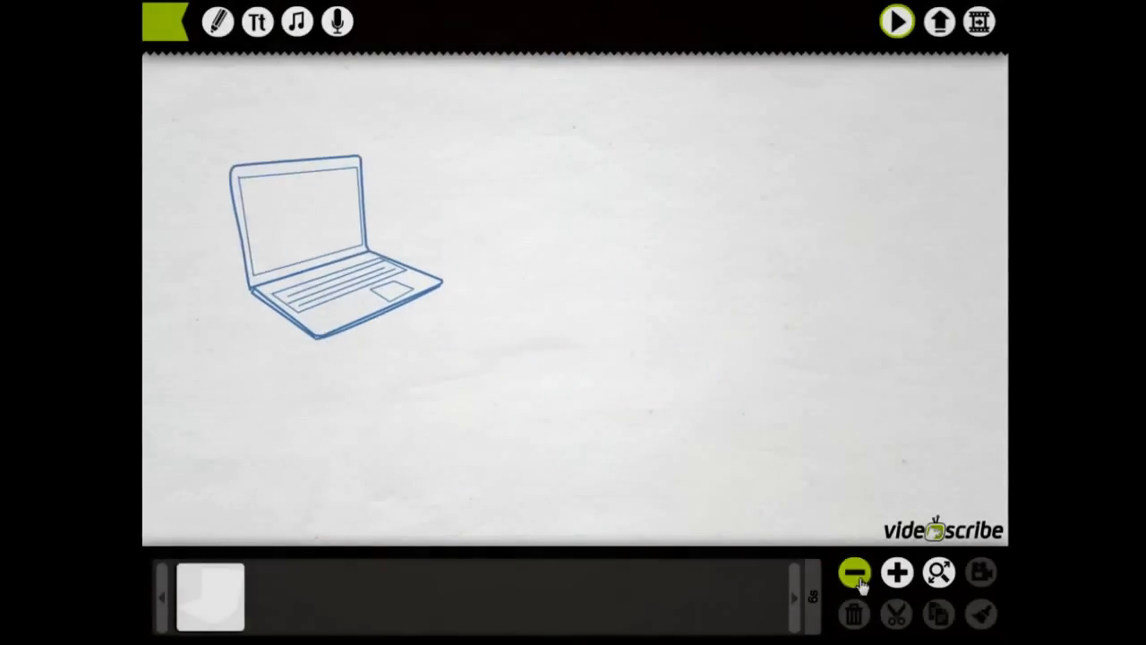
- Search the image library for "ipad" and add the blank-screen tablet to the canvas
click(218, 21)
scroll(272, 360, down, 4)
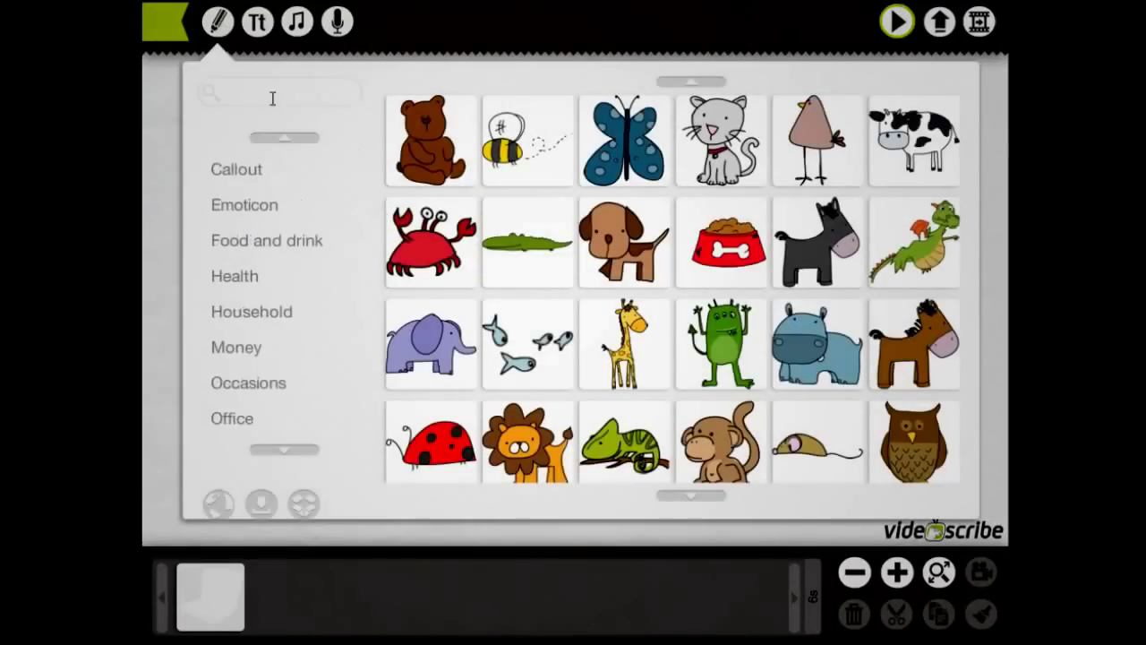
key(Return)
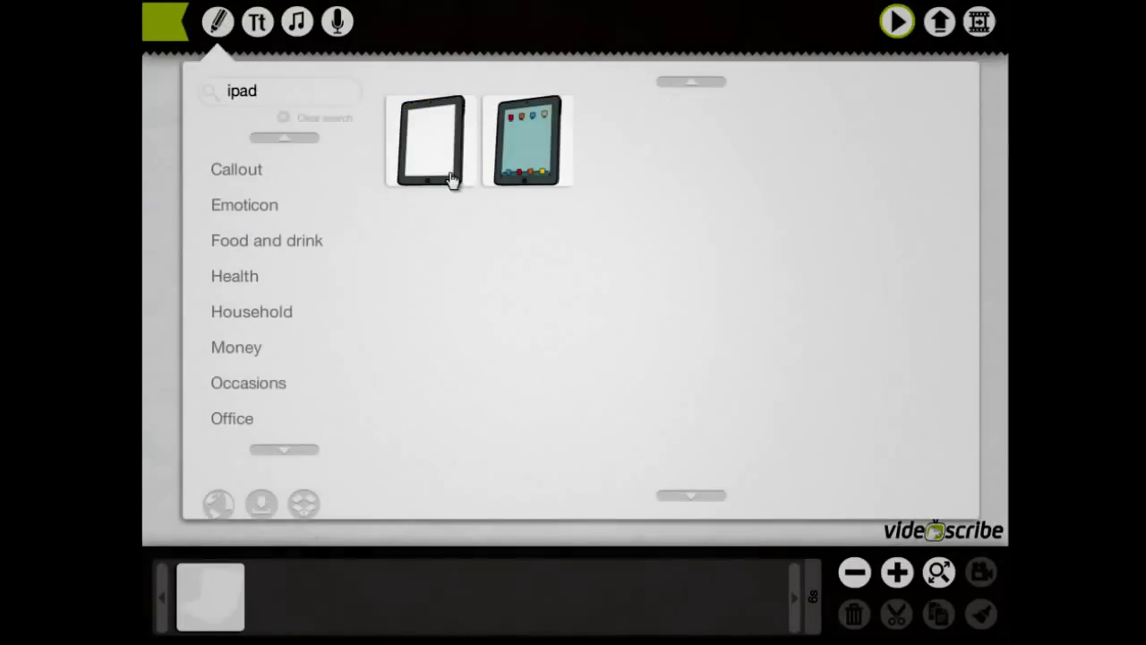
click(448, 144)
drag(570, 302, 474, 302)
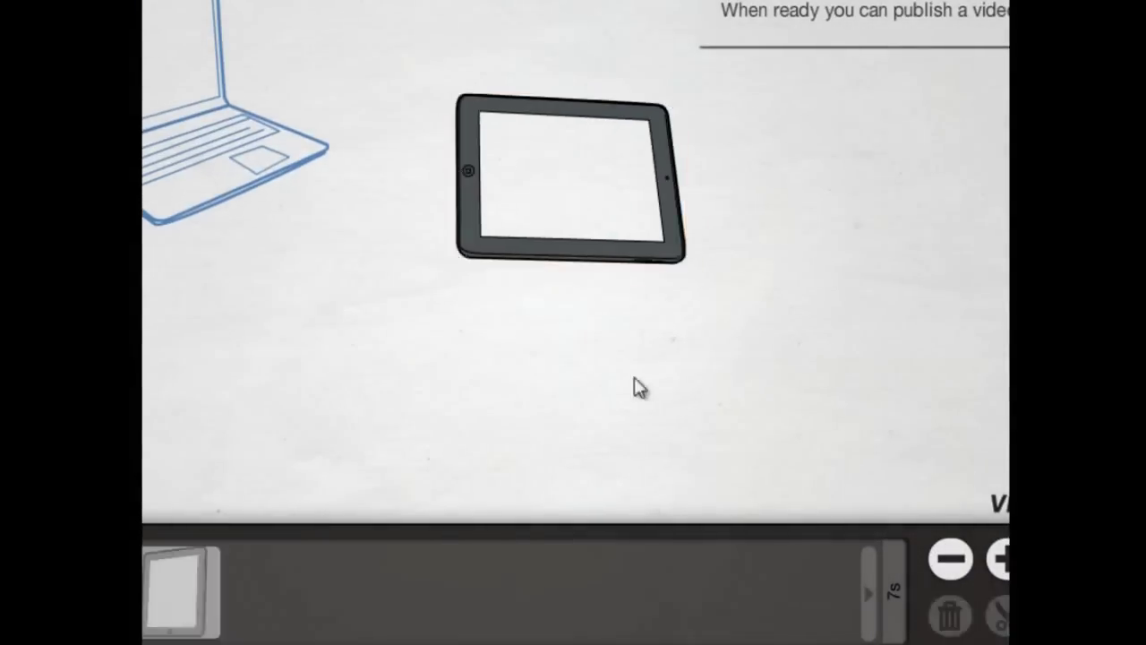
- Position the landscape tablet beside the laptop, switch it to Outline style and recolour it blue
click(573, 224)
drag(568, 184, 567, 243)
click(378, 571)
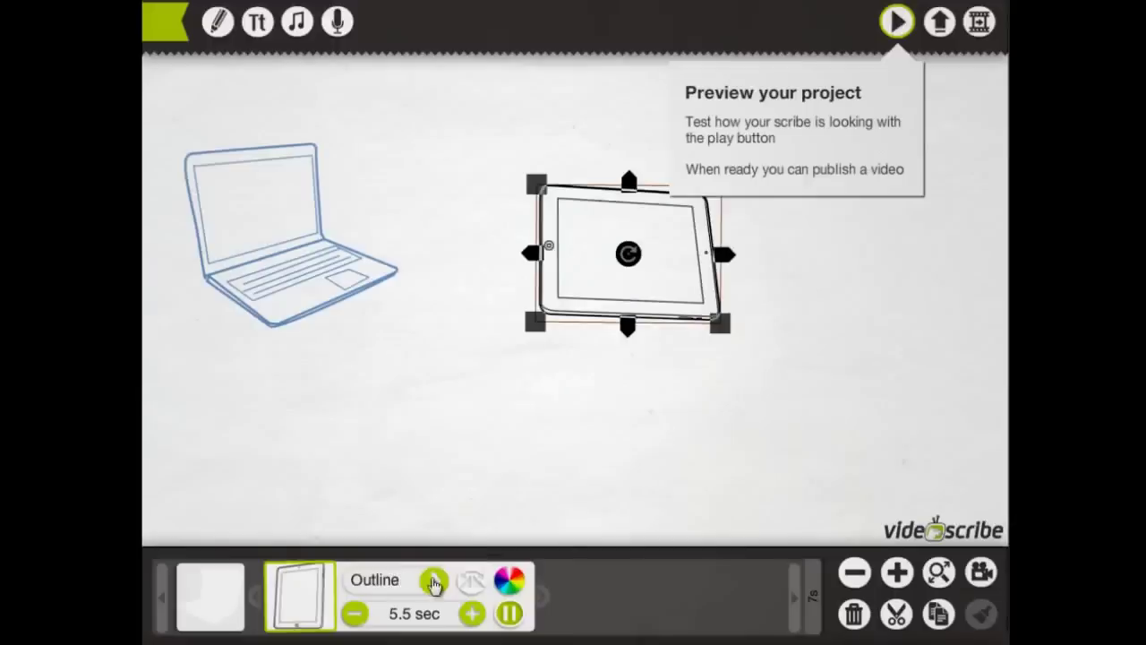
click(479, 569)
click(468, 173)
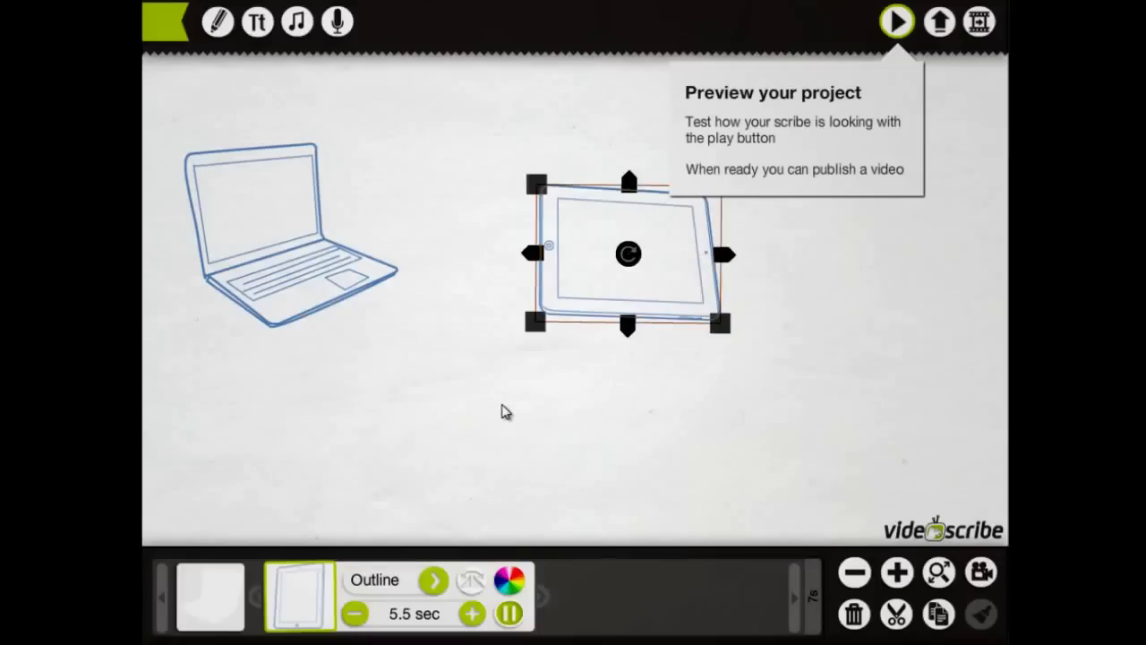
- Add the iPhone drawing in Outline style and duplicate the curved arrow to link the three devices
click(524, 403)
click(580, 304)
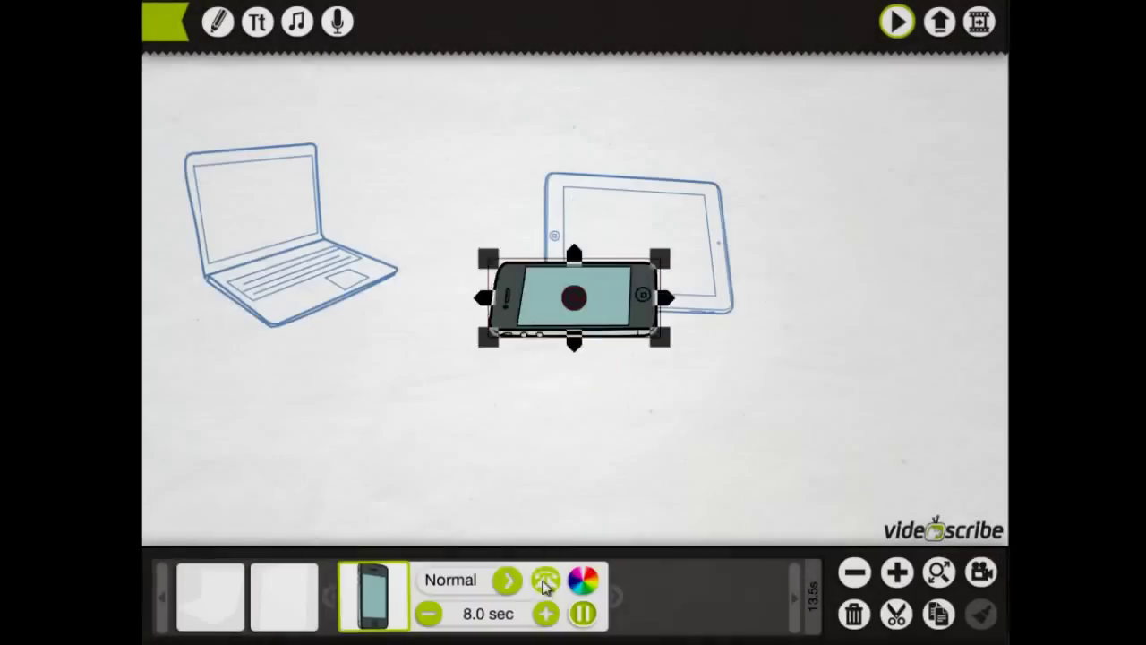
click(507, 580)
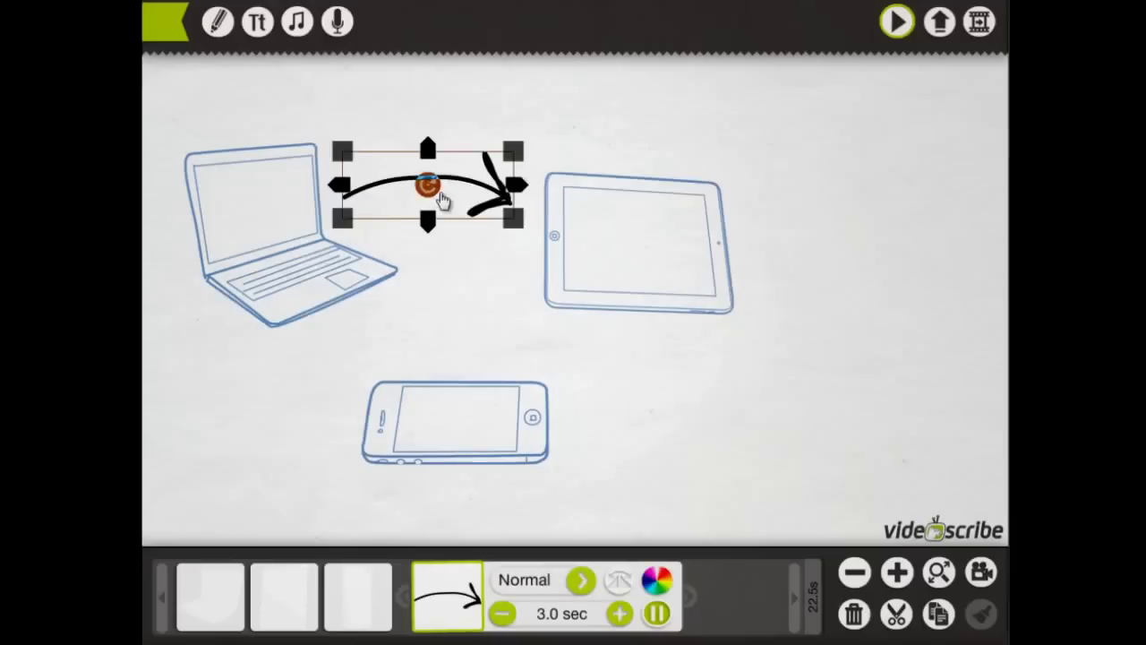
click(937, 615)
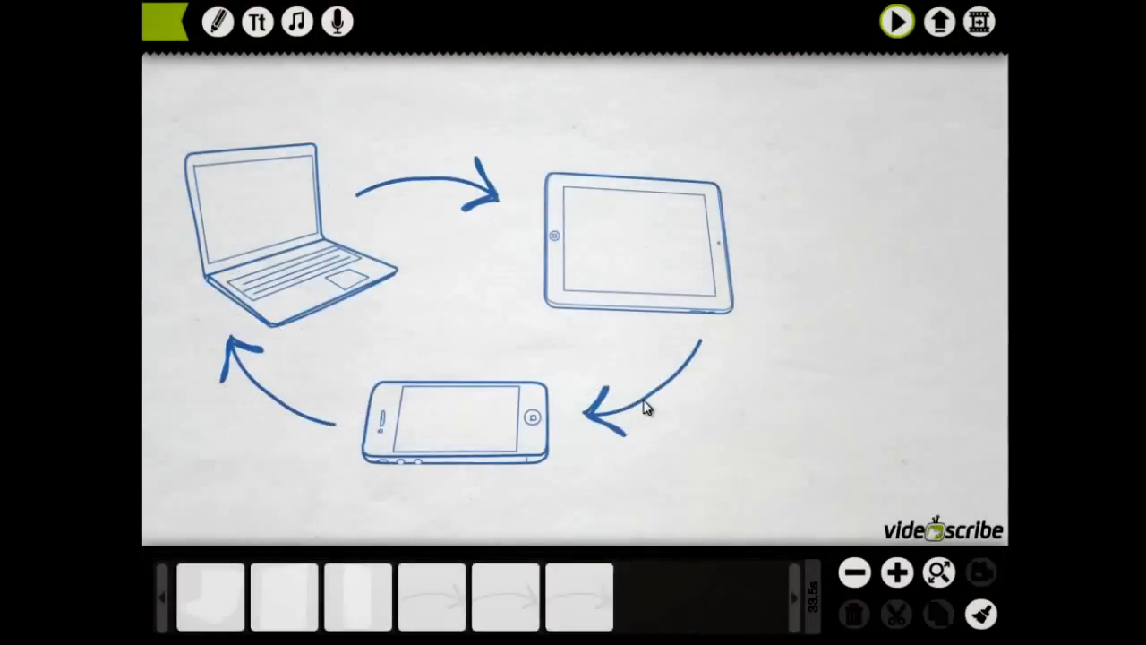
- Move the laptop-to-tablet arrow directly after the laptop in the timeline and shorten its draw time to 2.0 sec
click(534, 111)
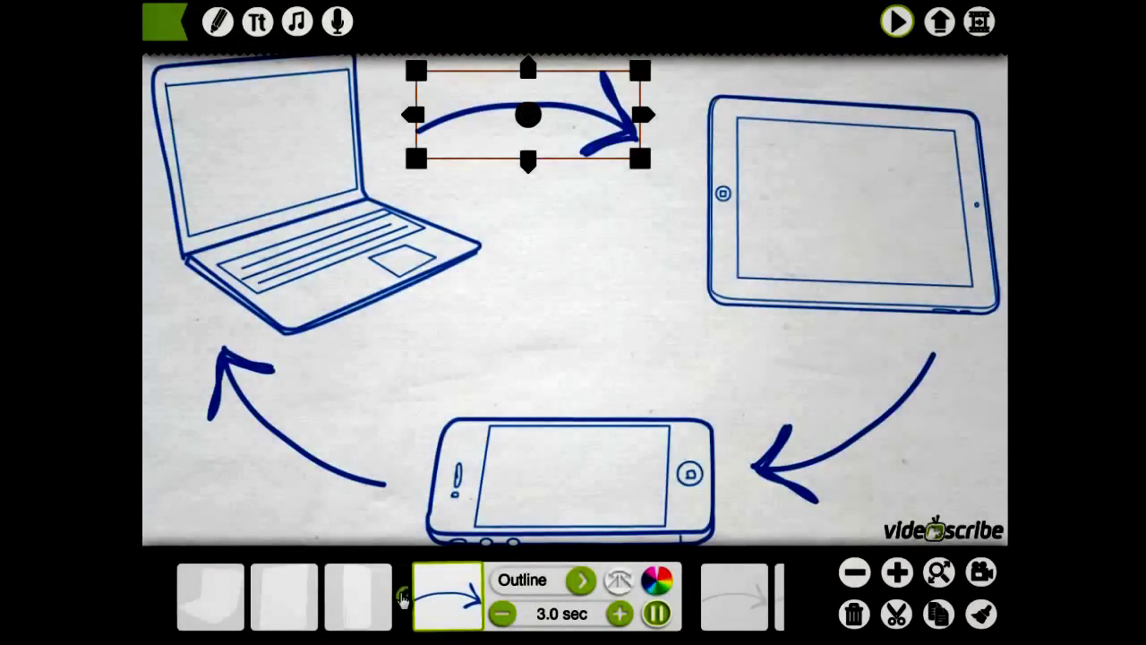
click(403, 598)
click(332, 601)
click(582, 614)
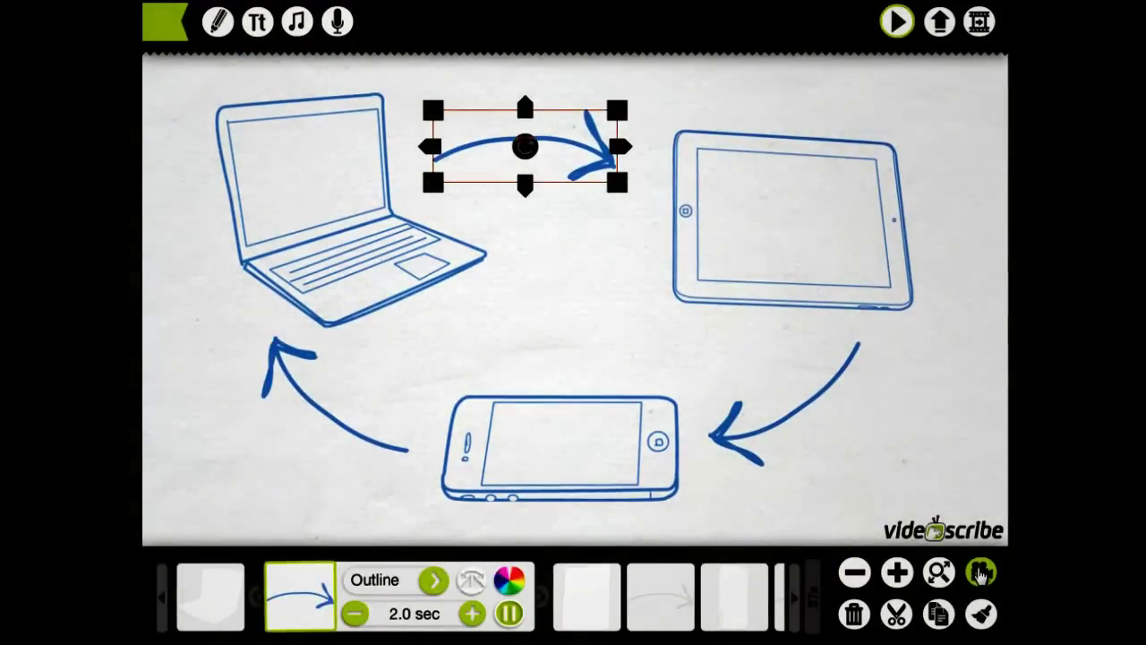
- Set the camera position for the laptop-to-tablet arrow to the current view
click(981, 573)
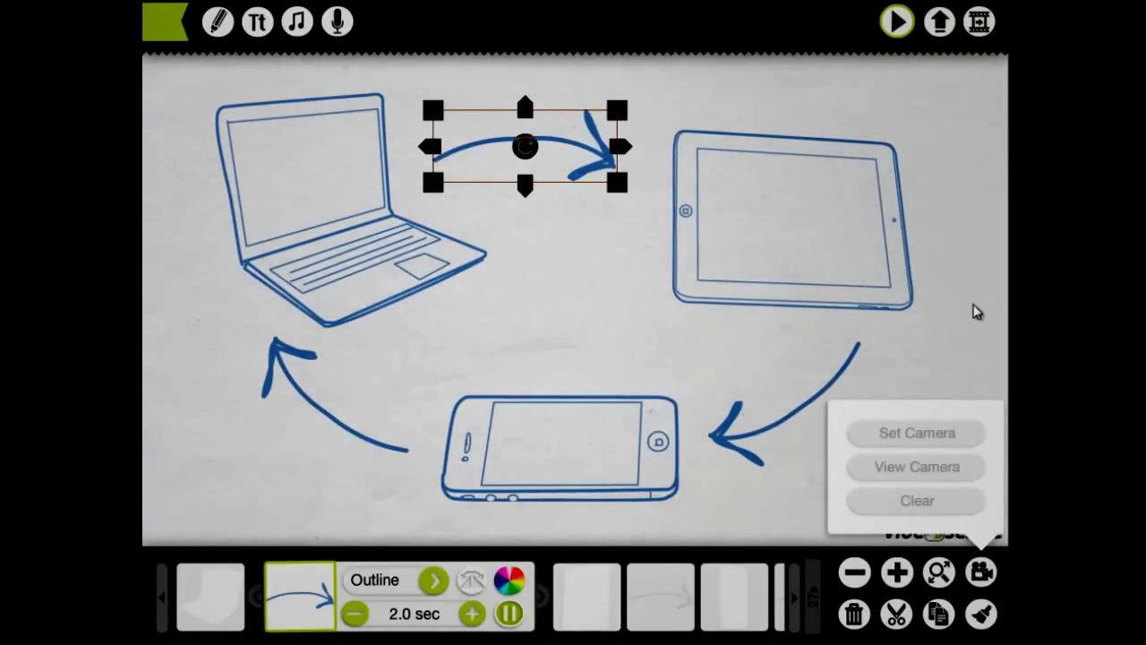
click(976, 311)
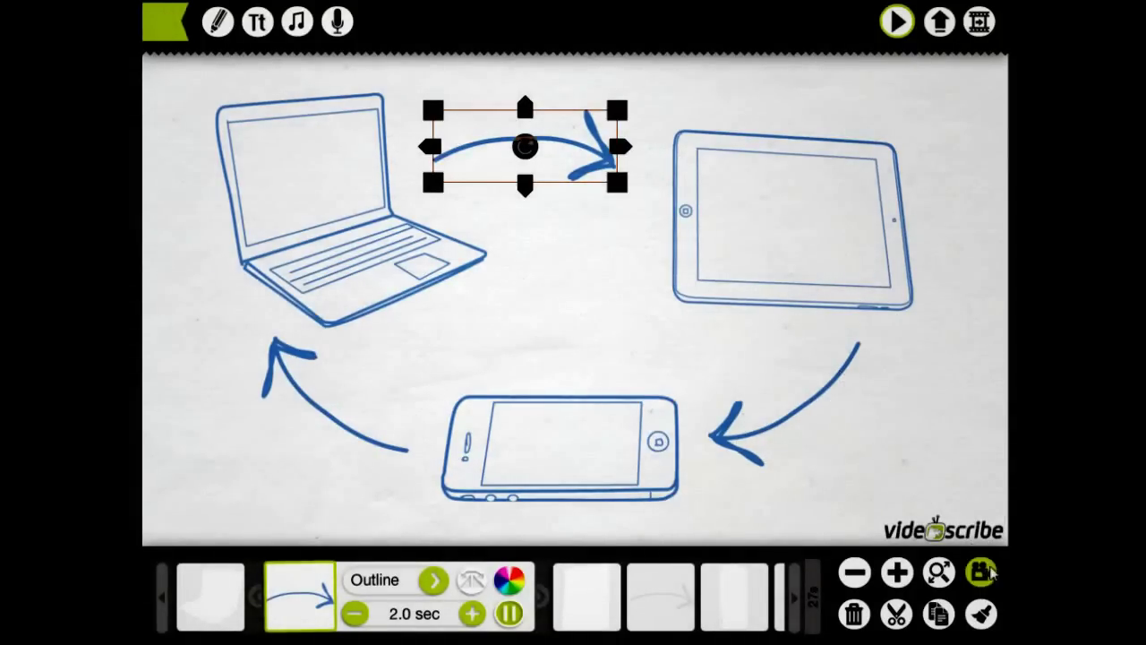
click(981, 573)
click(907, 435)
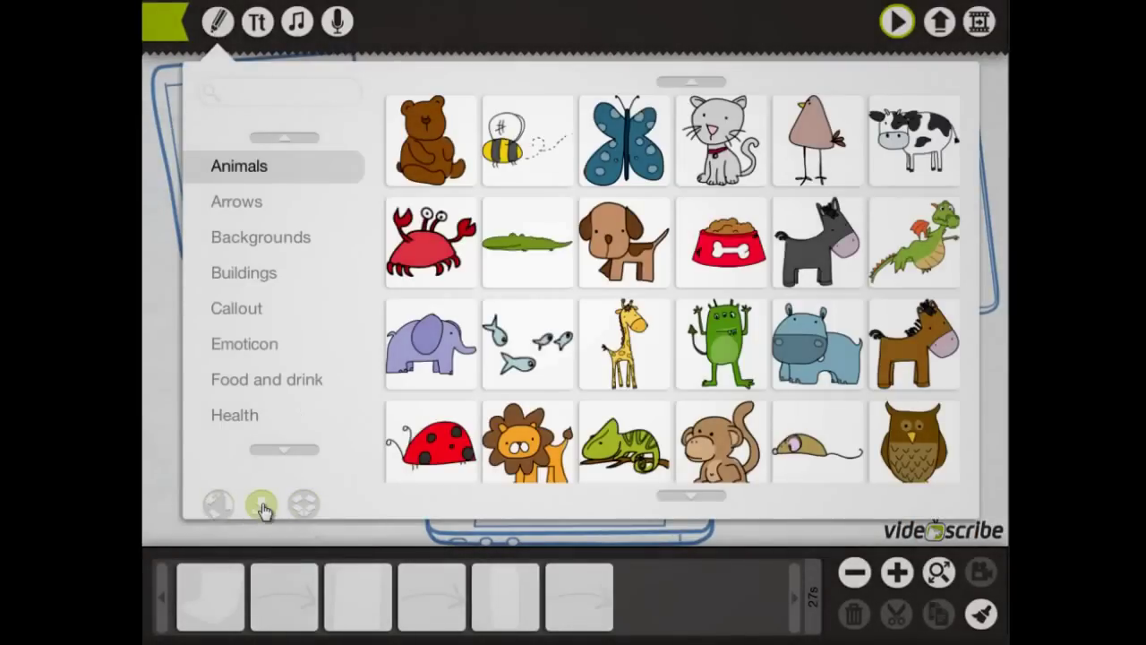
click(262, 506)
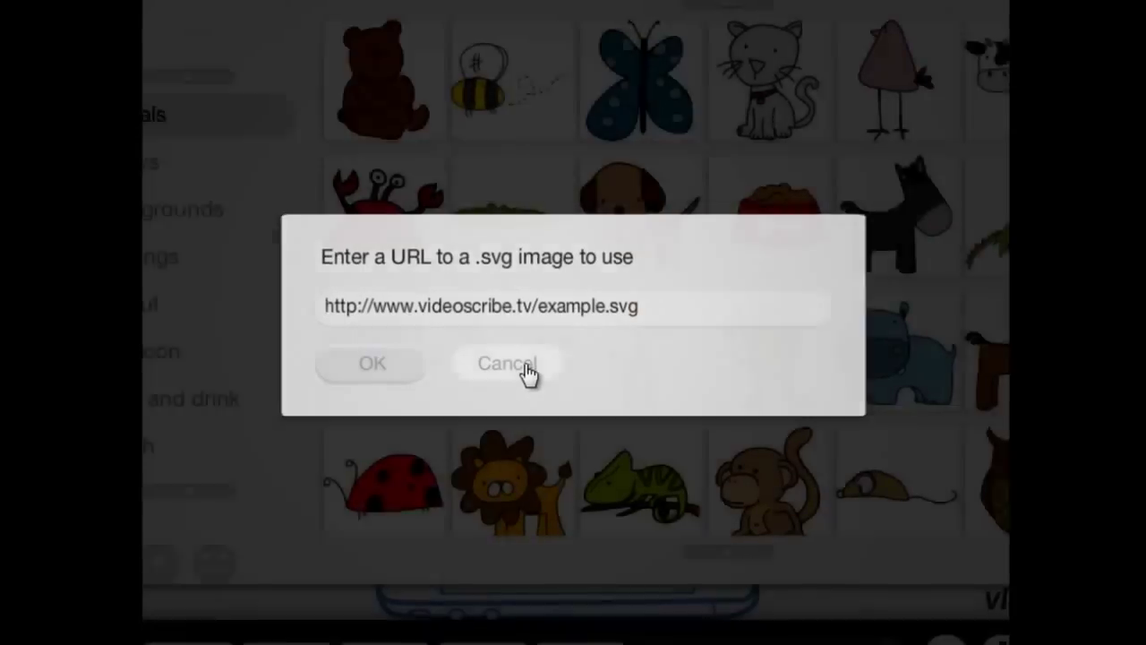
click(507, 363)
click(159, 562)
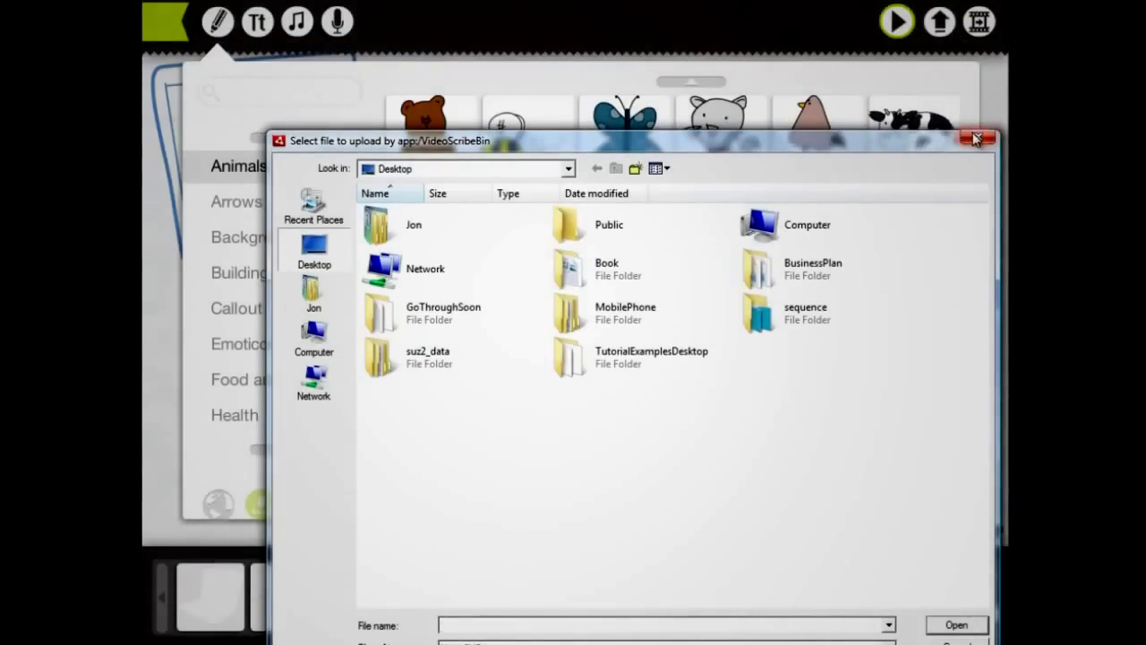
click(976, 138)
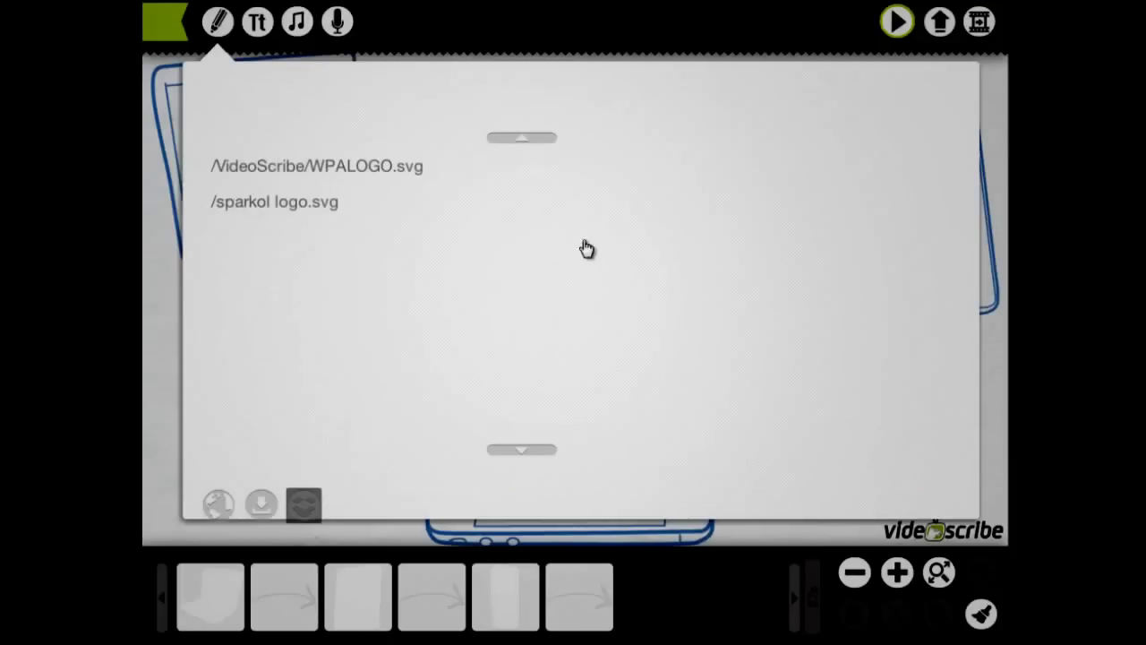
- Import "sparkol logo.svg" and resize and position it to fit the phone's screen
click(295, 211)
drag(325, 212, 598, 304)
drag(711, 345, 302, 153)
click(432, 175)
drag(409, 179, 605, 480)
- Place further copies of the sparkol logo on the laptop and tablet screens, tilted to match each device
click(265, 143)
click(826, 376)
click(885, 205)
click(981, 615)
click(265, 144)
drag(329, 156, 337, 159)
click(885, 201)
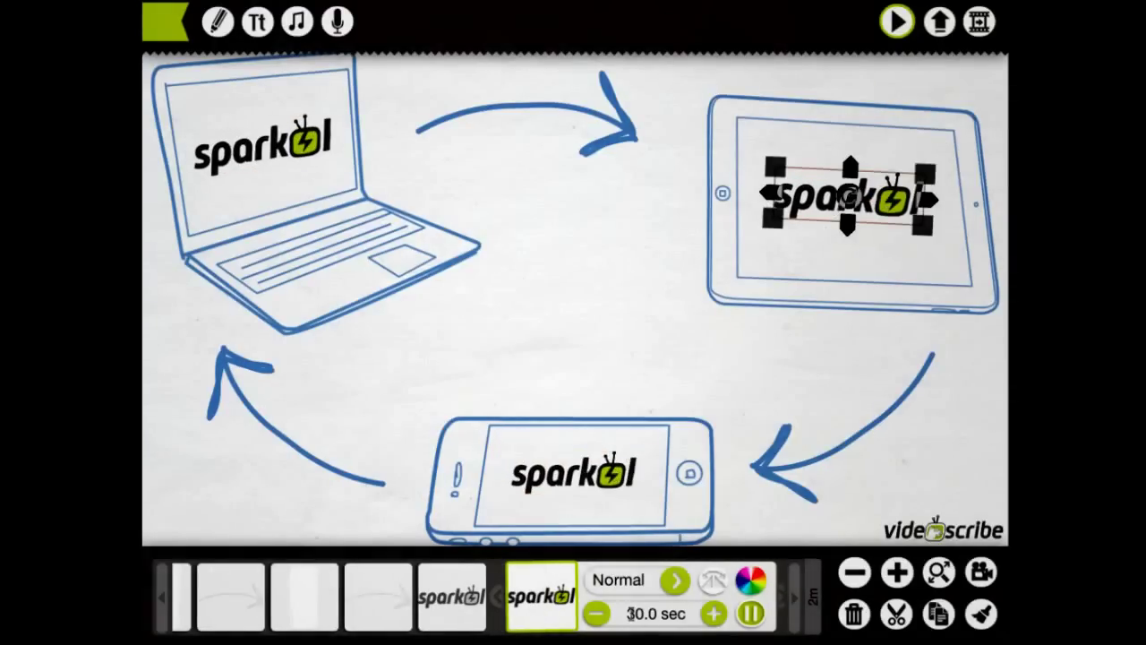
- Set each sparkol logo's draw time to 3.0 sec and place each logo after its device in the timeline
click(300, 161)
click(643, 614)
key(BackSpace)
click(749, 598)
click(643, 613)
key(BackSpace)
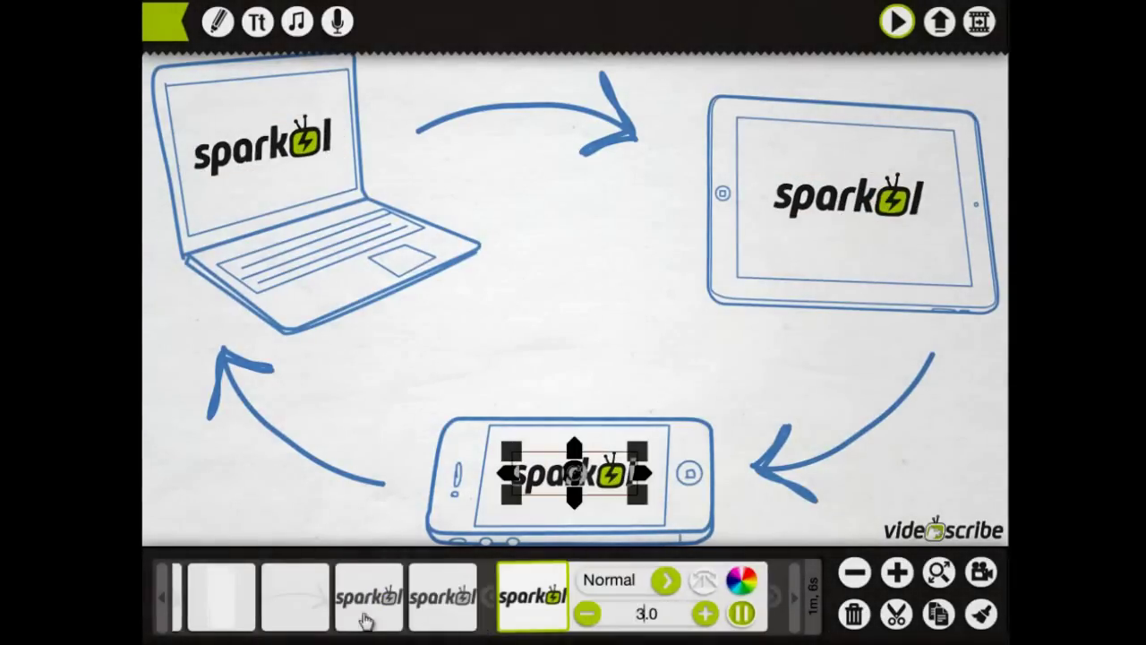
click(364, 617)
click(540, 607)
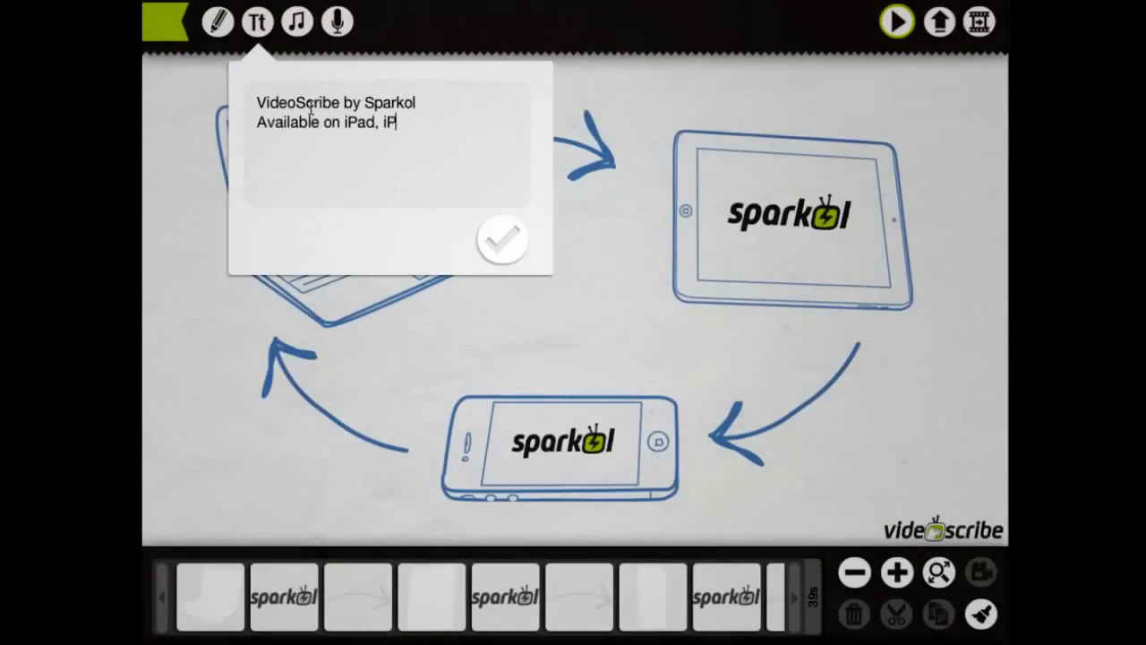
- Add the text "VideoScribe by Sparkol / Available on iPad, iPhone and Desktop" and position it centrally between the devices
click(503, 239)
drag(578, 299, 609, 337)
drag(848, 303, 818, 325)
drag(606, 334, 591, 328)
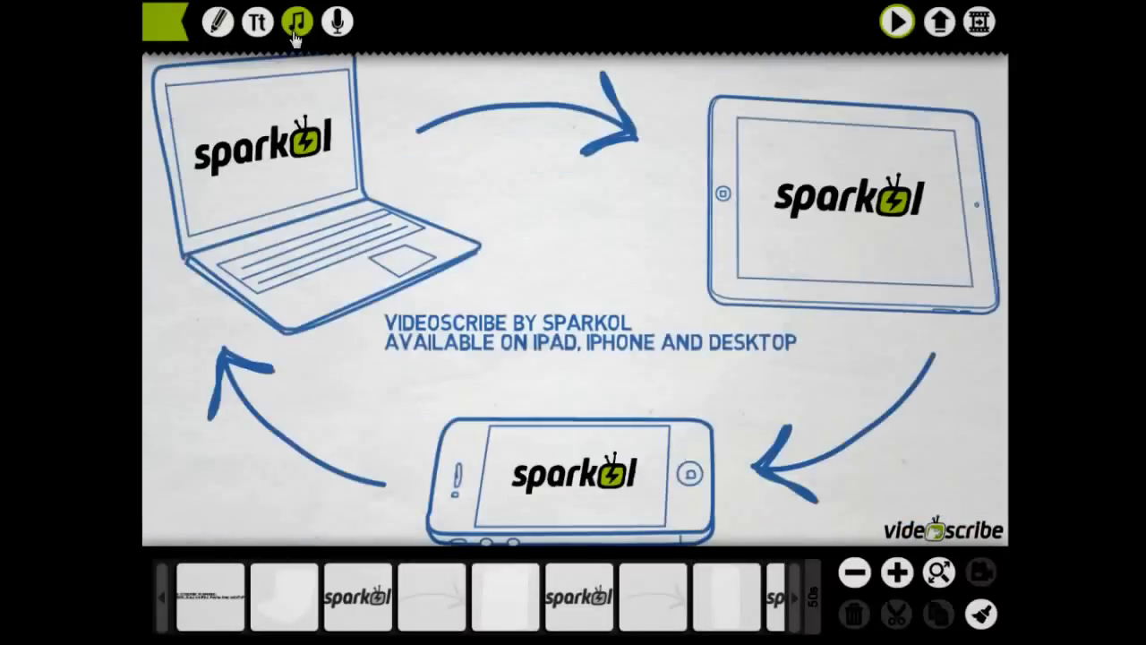
- Browse the music library and select the Disco Queen track as the soundtrack
click(596, 463)
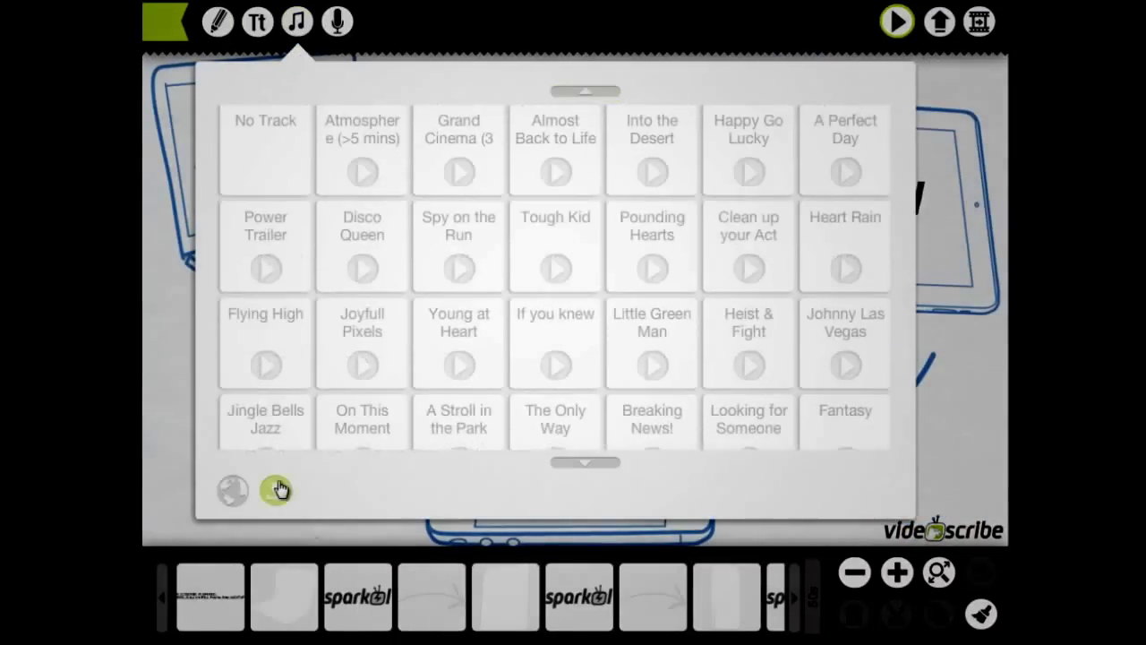
click(276, 489)
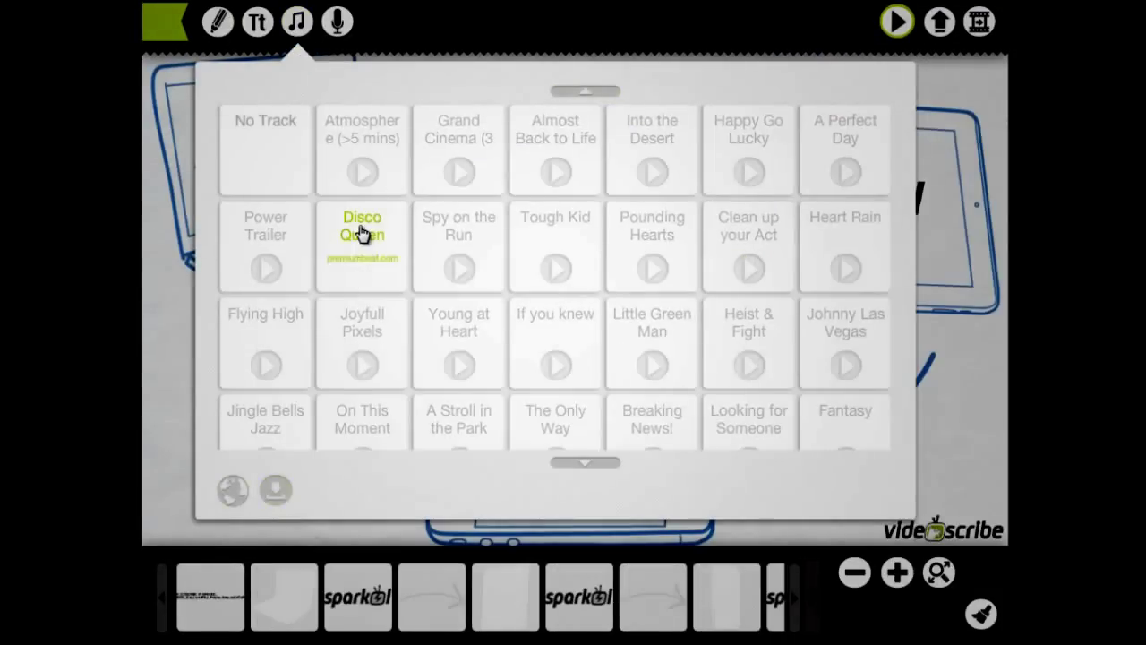
click(360, 231)
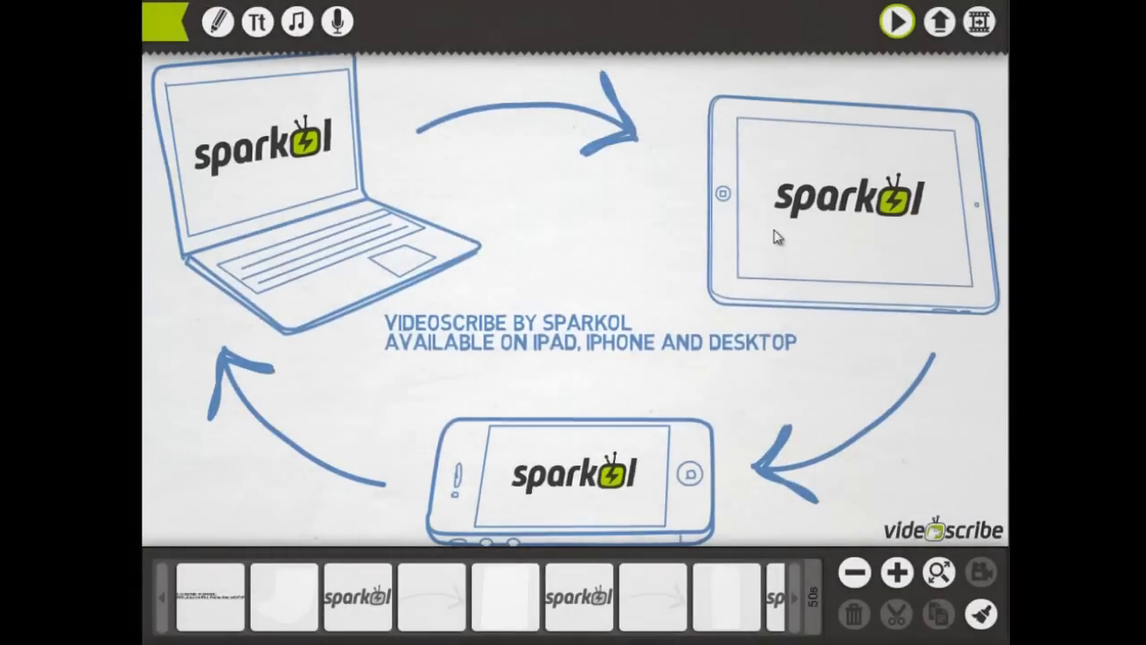
- Create the video from the scribe as a high-quality Quicktime movie
click(979, 22)
click(415, 356)
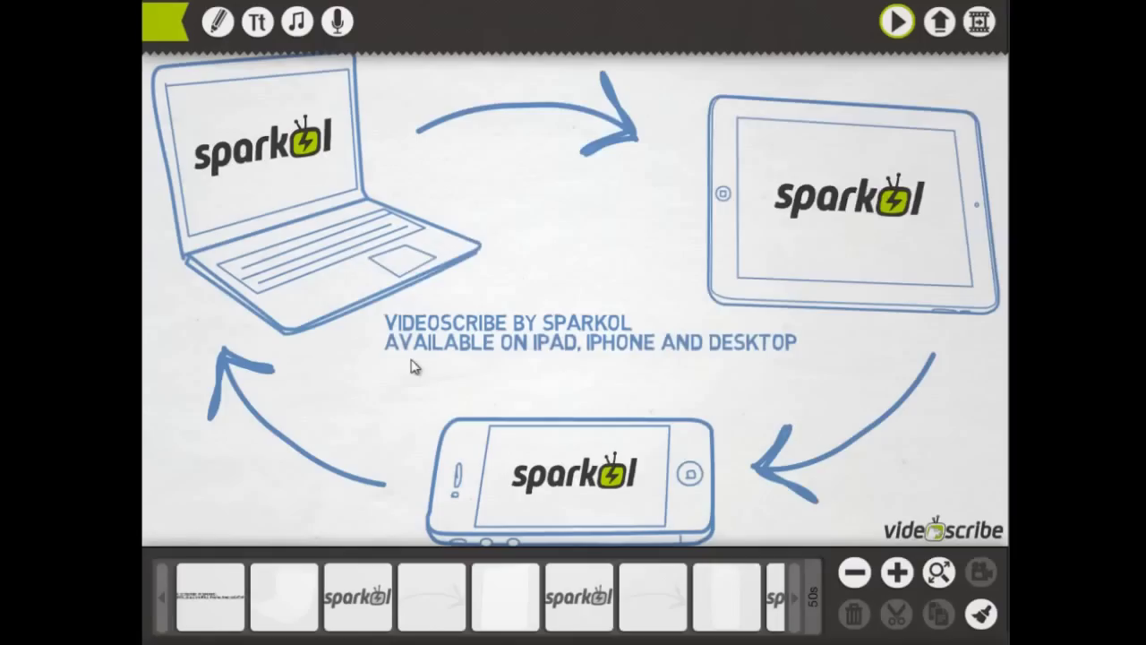
click(978, 23)
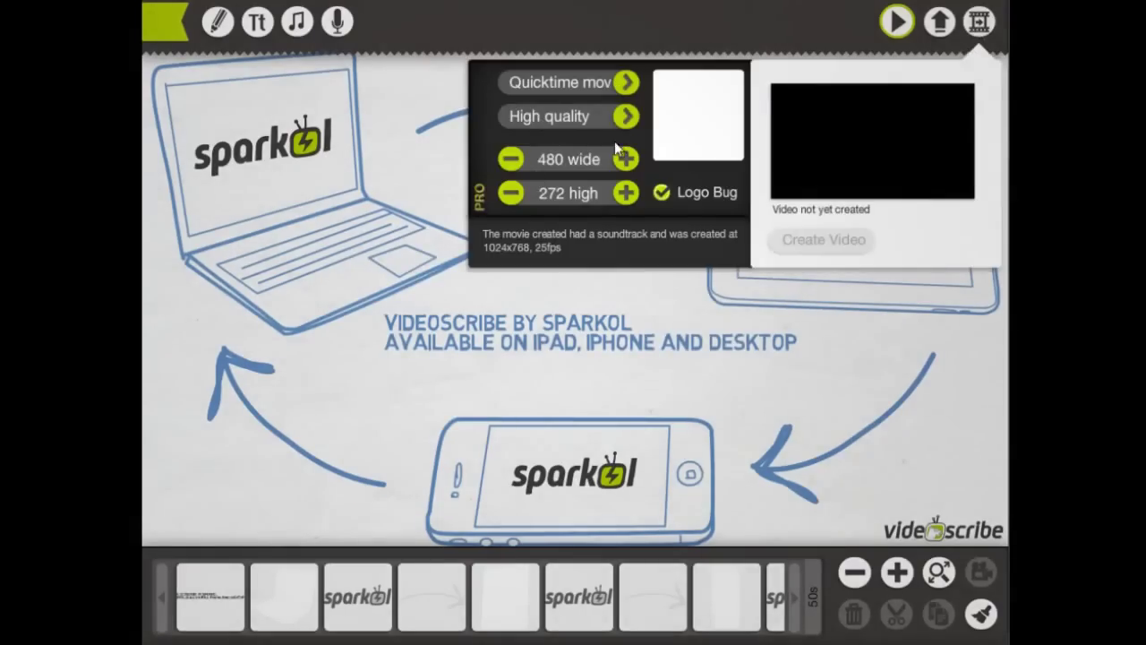
click(810, 240)
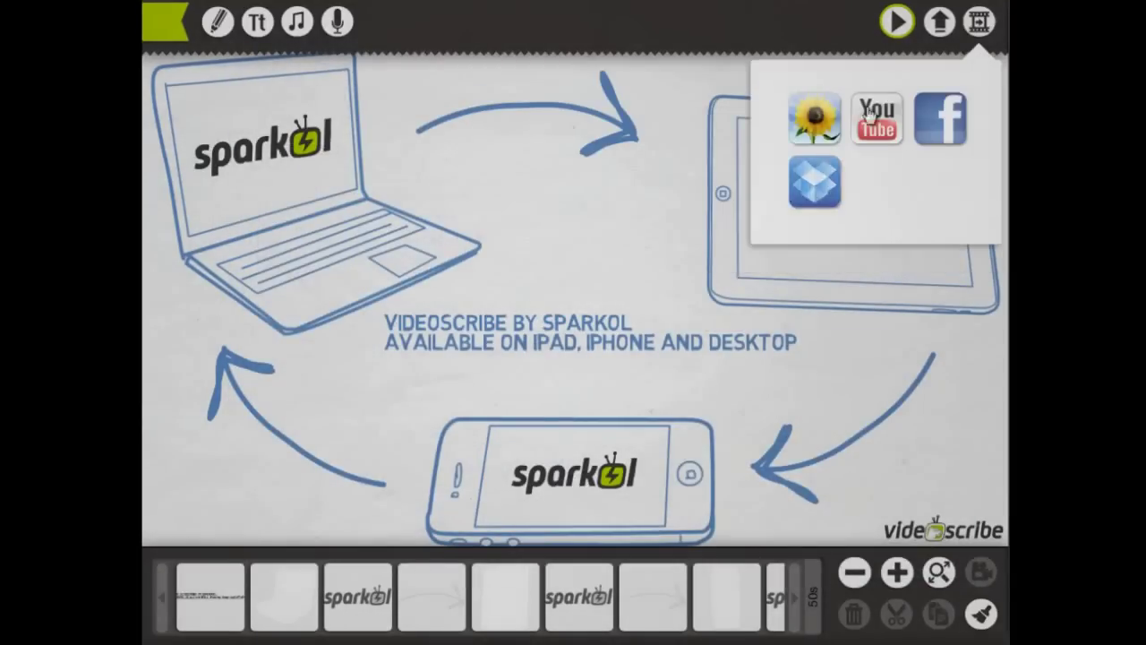
- Upload the video to YouTube, logging in with the account's email and password
click(869, 116)
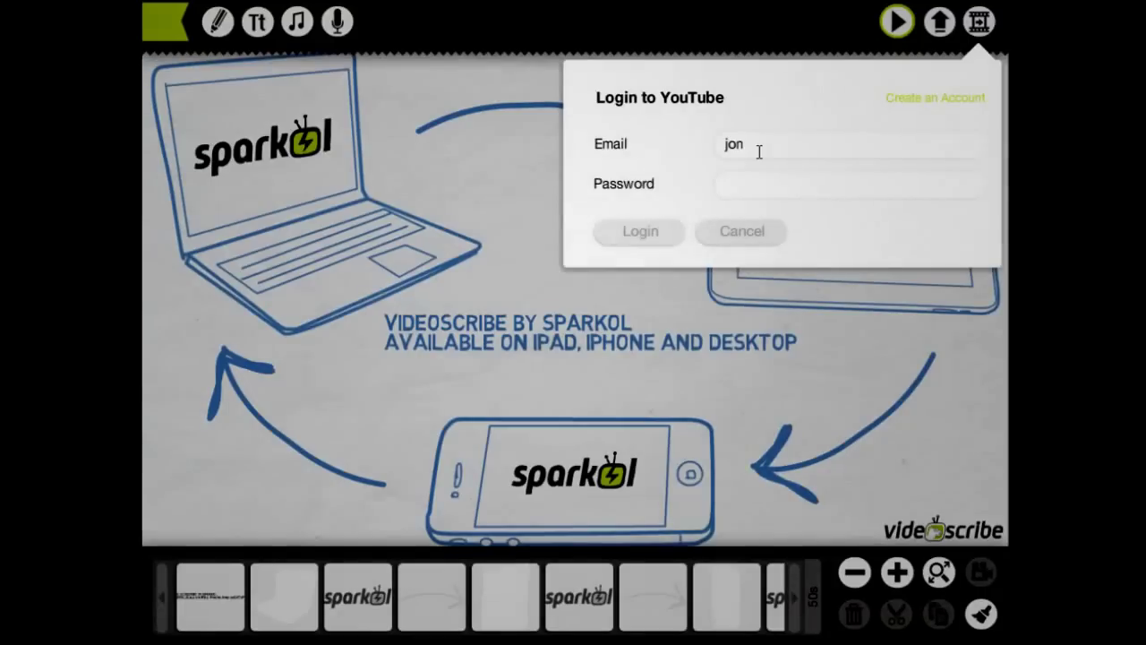
key(Return)
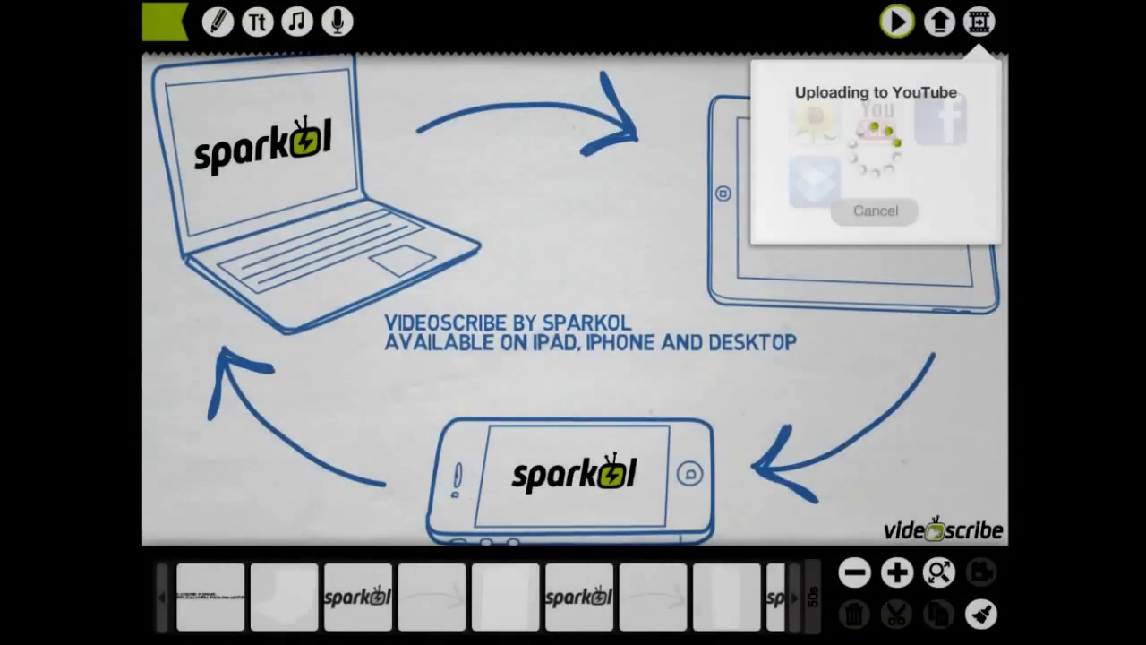